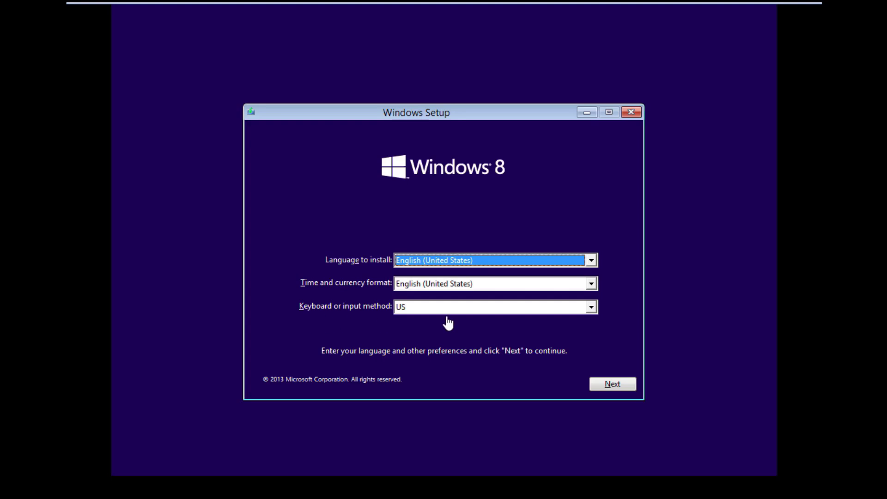
Confirm the language page and get past the product key step to the license terms.
click(610, 389)
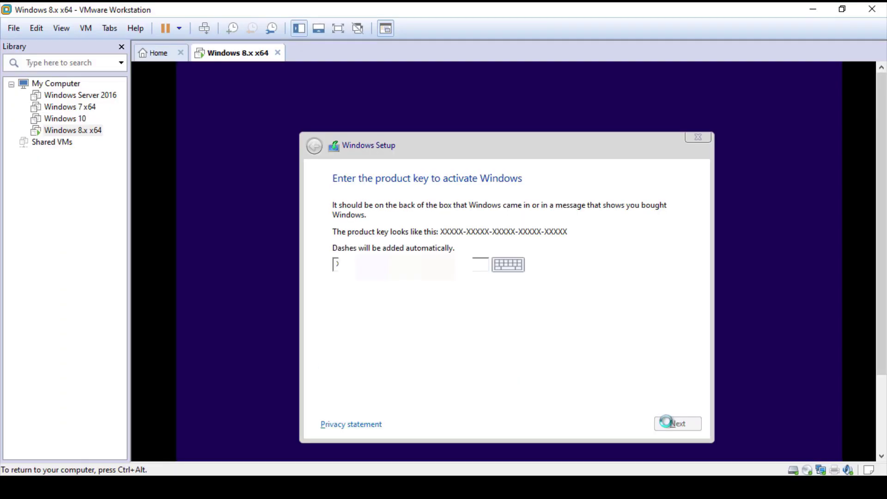
click(670, 422)
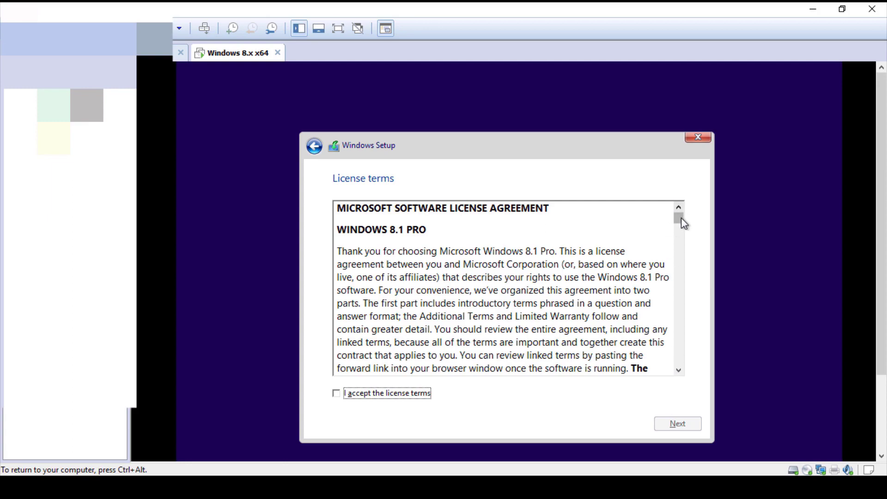
drag(682, 218, 682, 362)
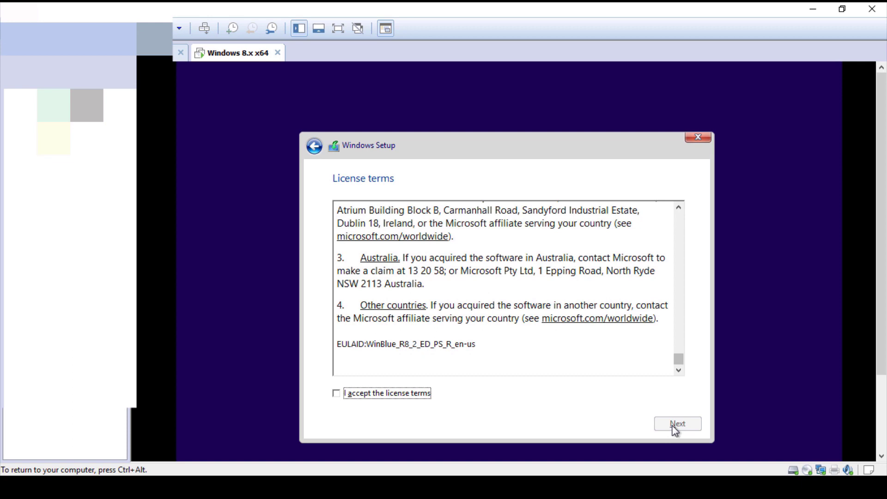
Check 'I accept the license terms' and proceed to the installation type choice.
click(337, 393)
click(678, 424)
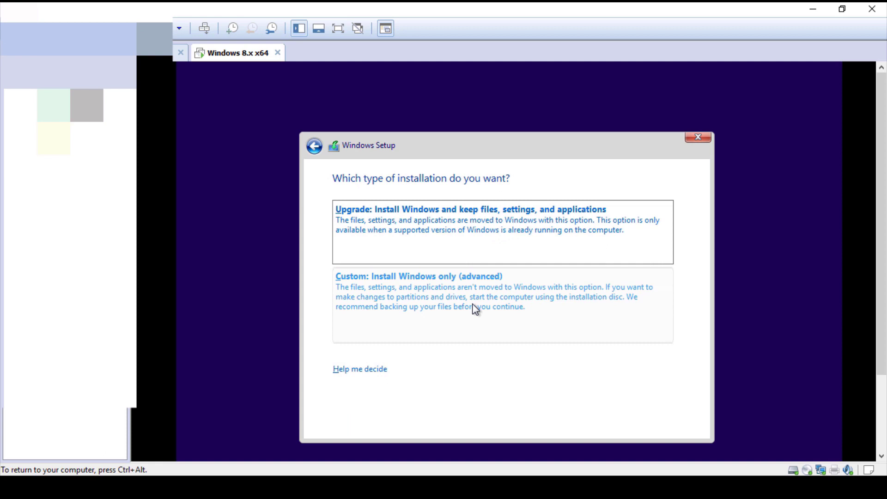
Choose Custom install and create a full-size partition on Drive 0, allowing the System Reserved partition.
click(378, 298)
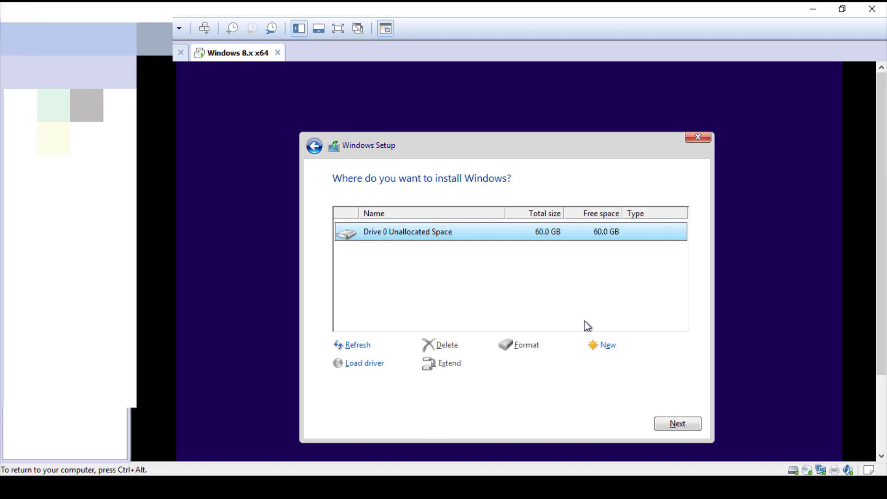
click(609, 347)
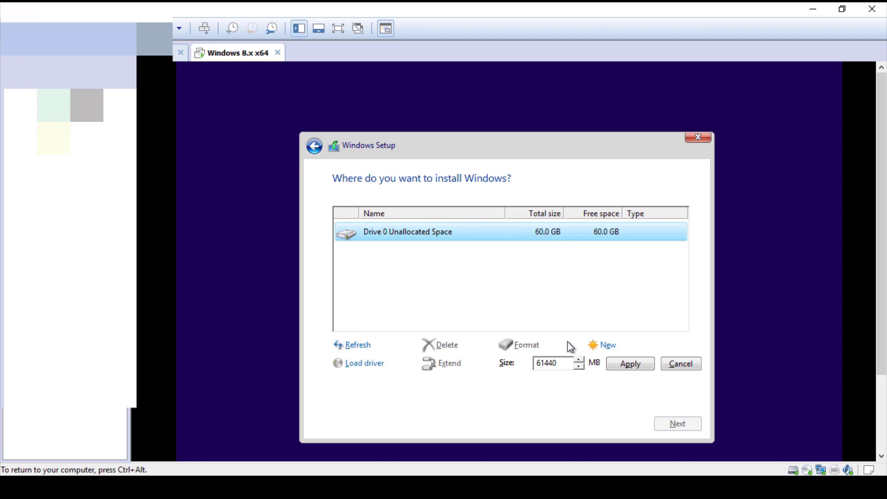
click(628, 369)
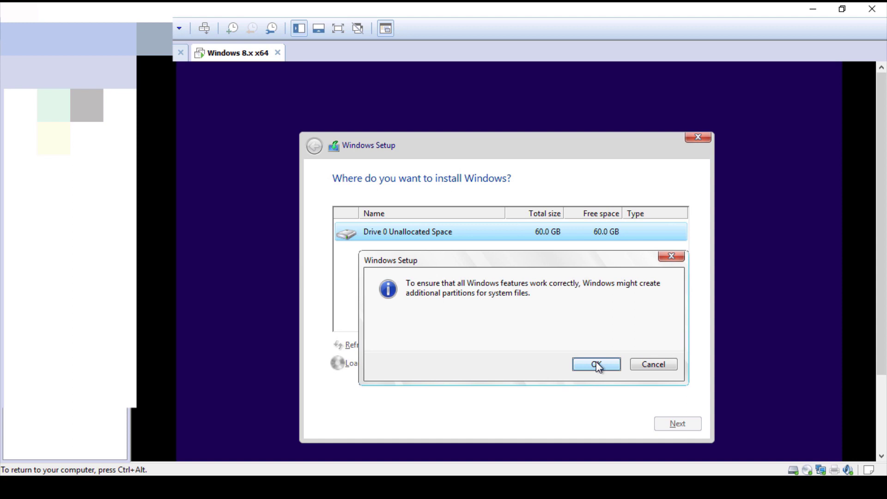
click(596, 364)
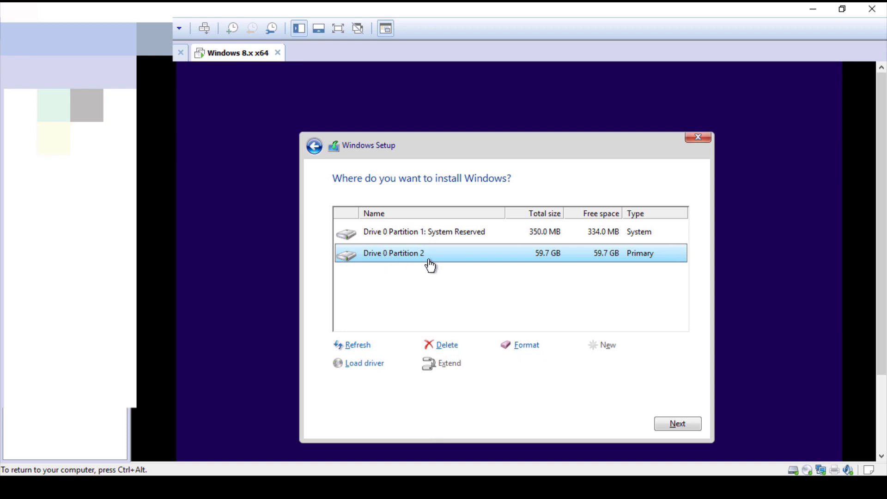
Install Windows onto Drive 0 Partition 2, watching the VM in full screen meanwhile.
click(668, 424)
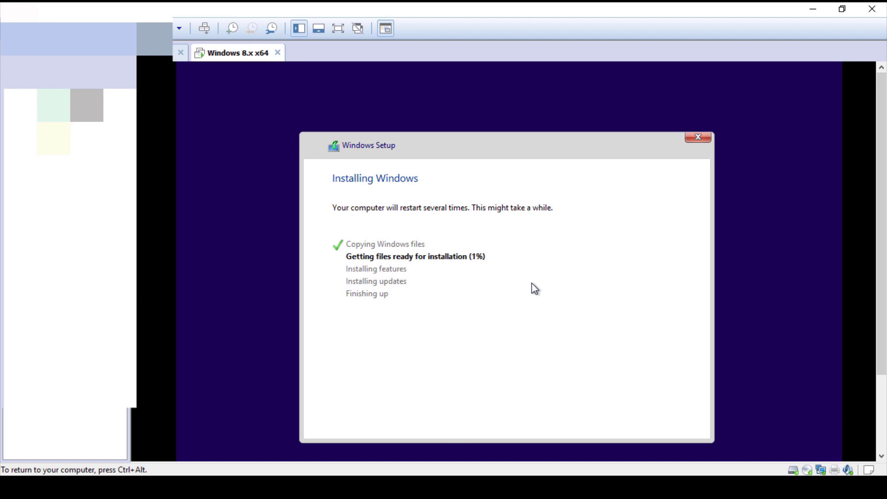
key(ctrl+alt+Return)
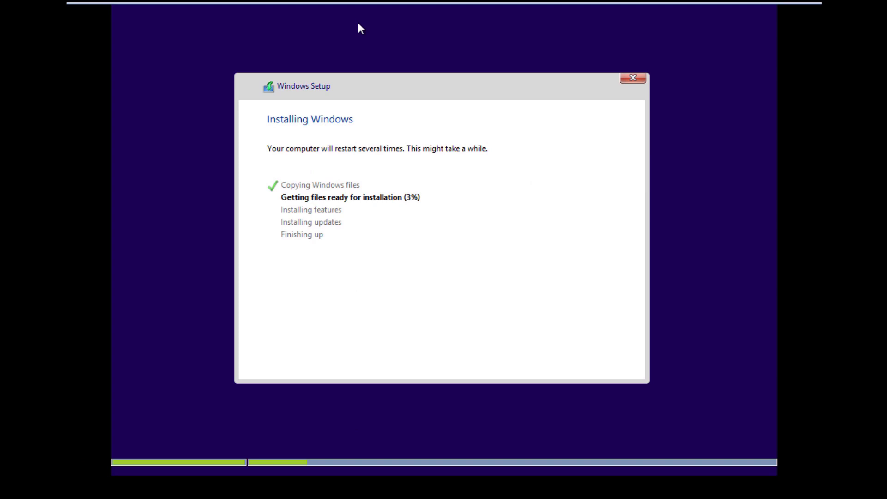
click(446, 9)
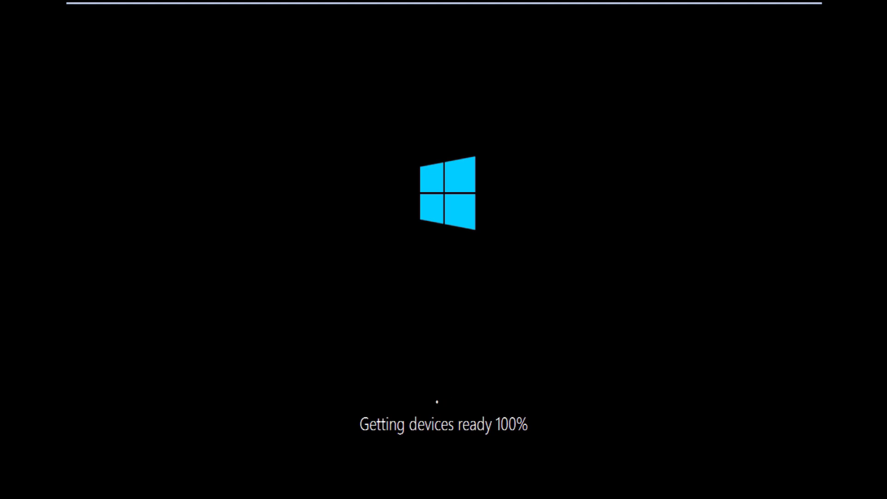
key(ctrl+alt+Return)
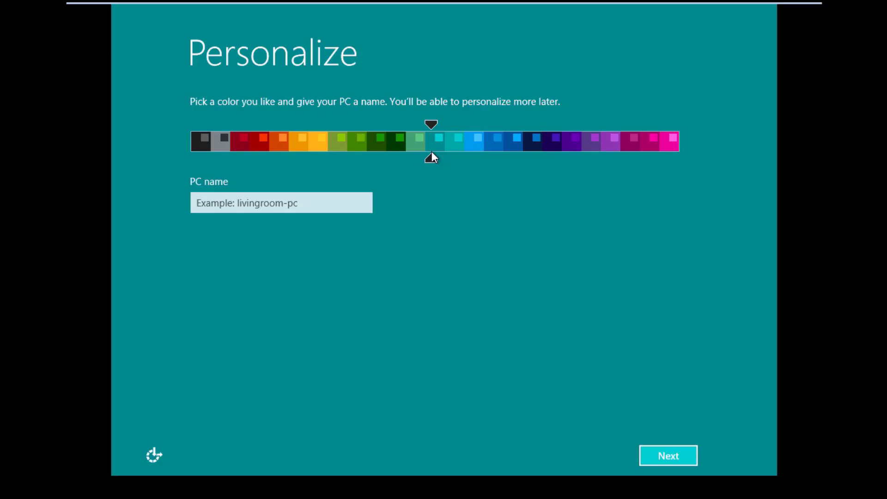
Pick a dark blue accent colour and start entering the PC name Win8_1PC.
mouse_move(432, 152)
mouse_down()
mouse_move(317, 158)
mouse_move(549, 153)
mouse_move(535, 157)
mouse_up()
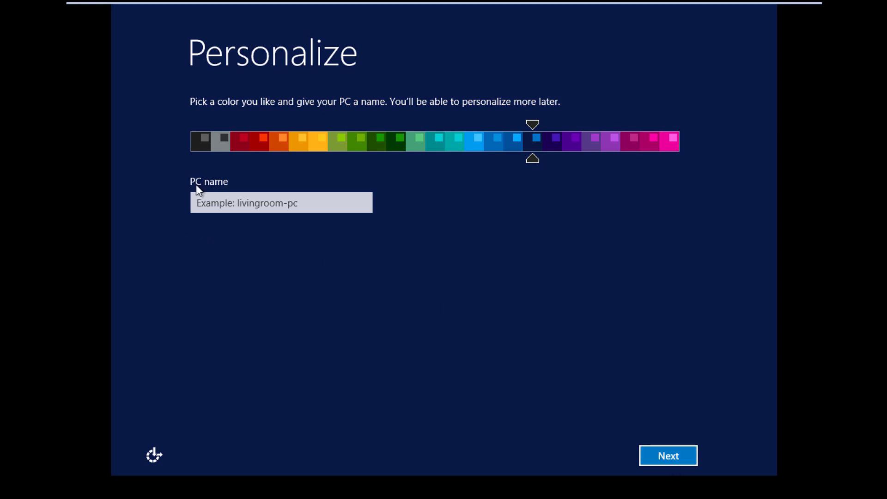
click(266, 206)
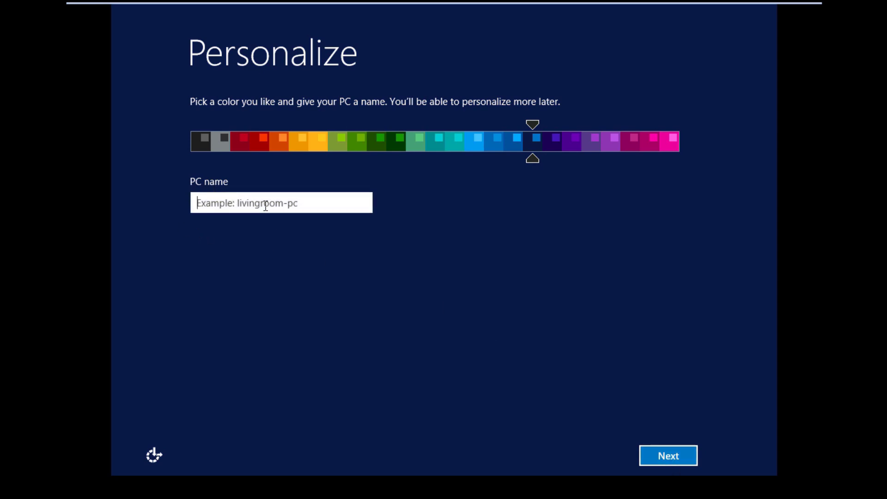
text(Win)
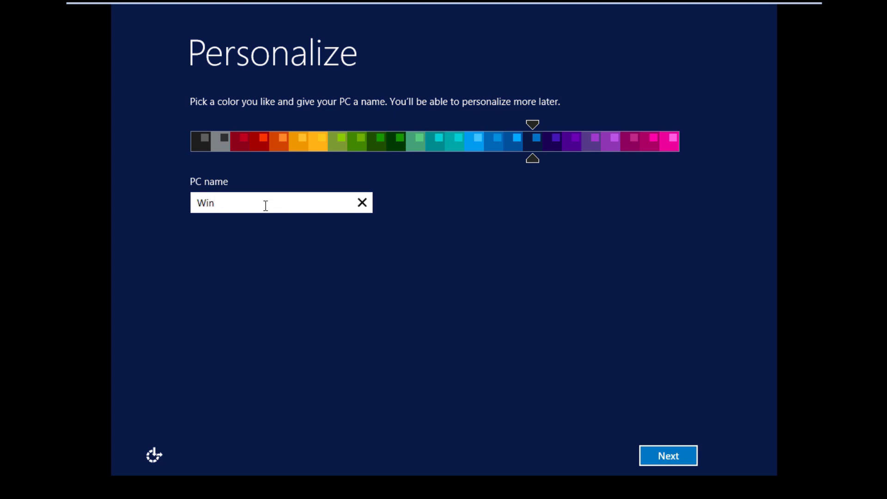
text(8)
text(_)
text(1PC)
Continue past Personalize and accept the Windows express settings.
click(671, 457)
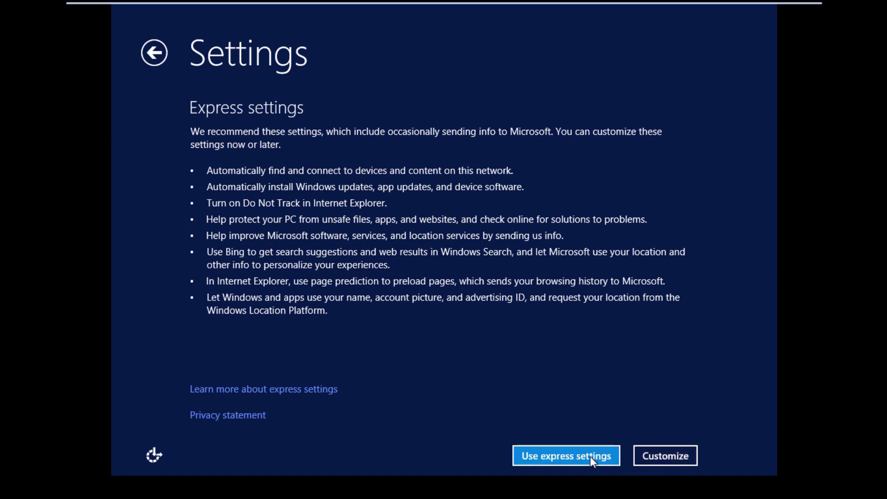
click(559, 464)
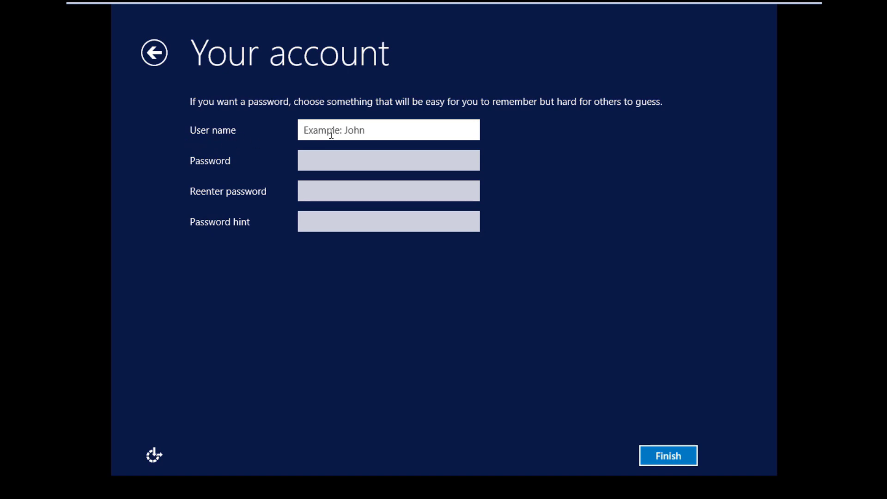
text(A)
text(dmin)
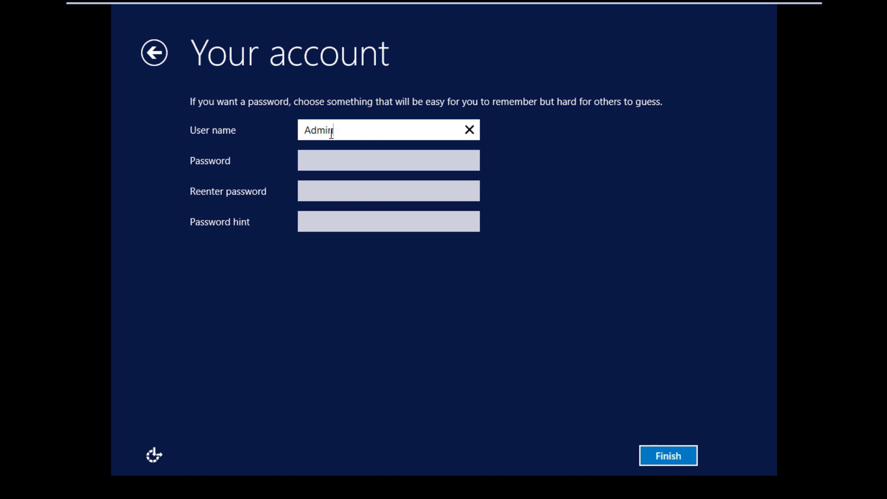
click(337, 226)
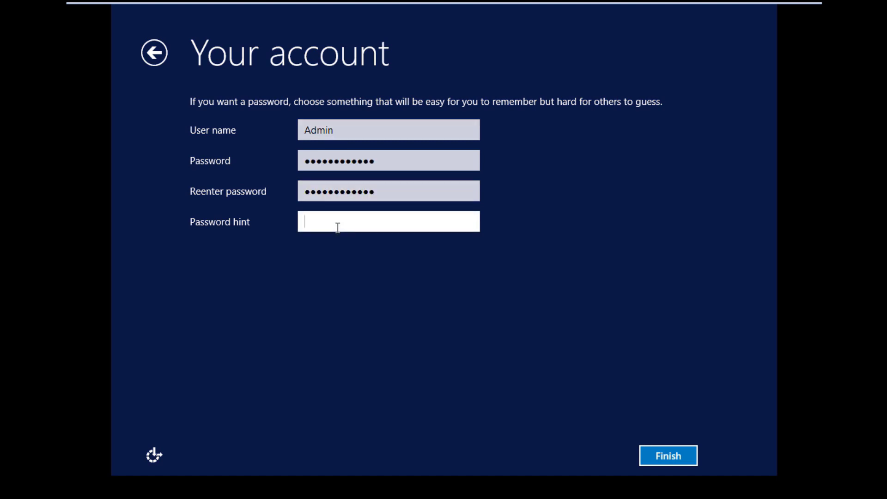
text(P)
text(121)
click(672, 457)
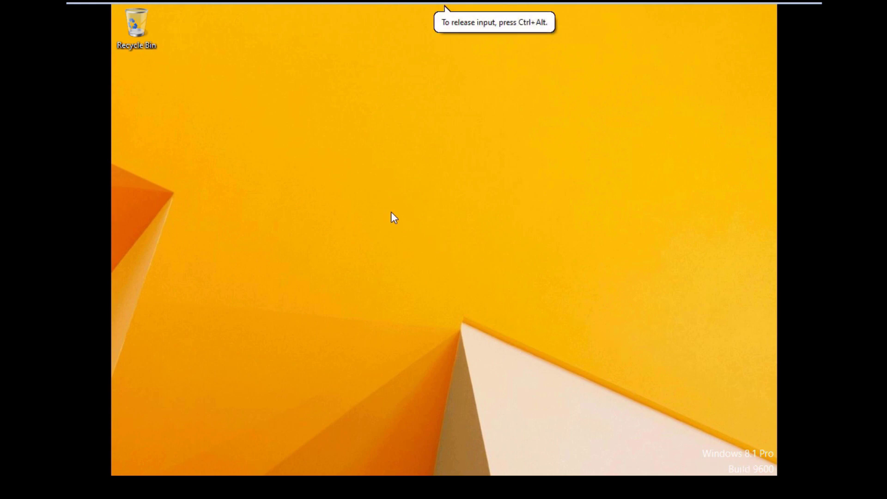
Open Personalize from the desktop shortcut menu and scroll through the theme list.
right_click(429, 413)
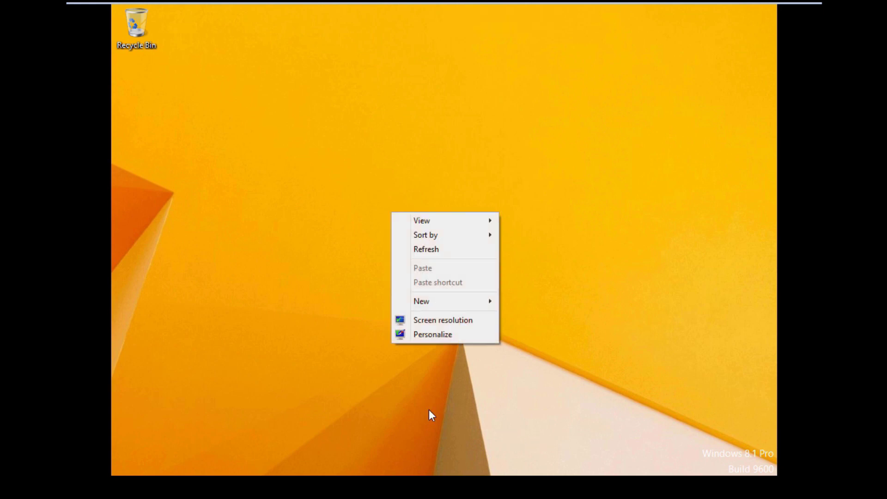
click(429, 336)
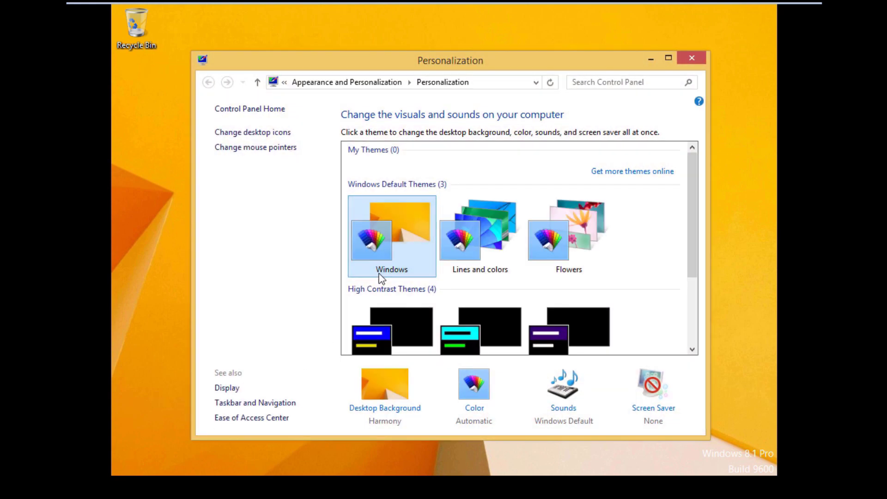
click(691, 297)
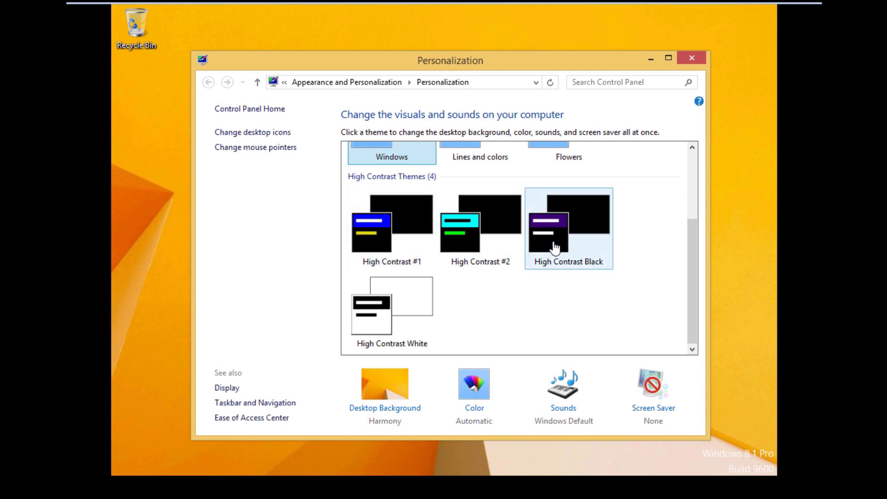
click(692, 182)
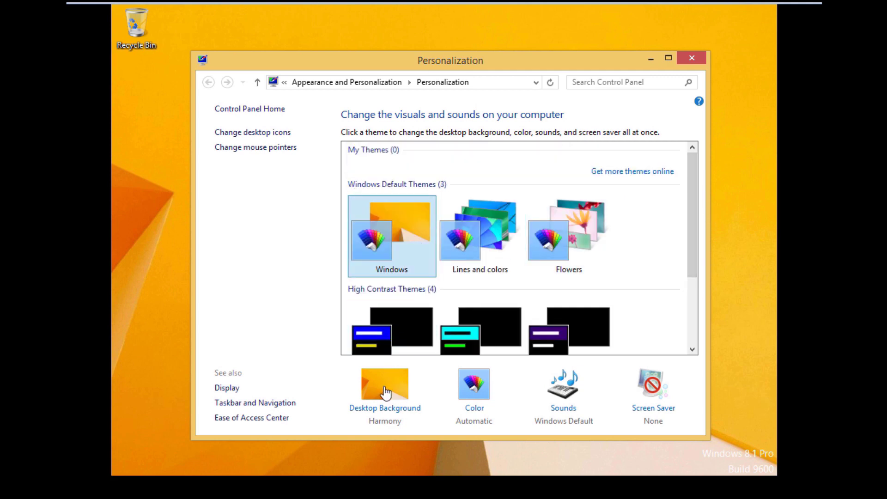
Make the red Lines and colors picture the desktop background and save the change.
click(386, 393)
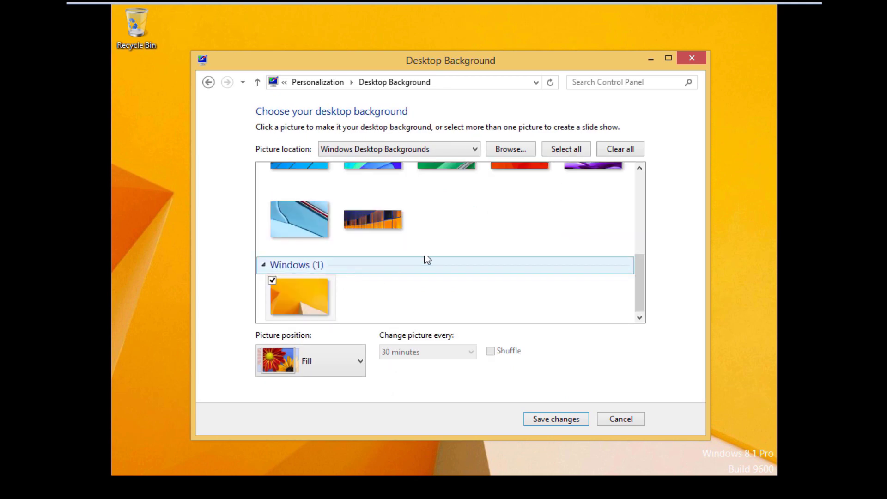
scroll(642, 181, up, 2)
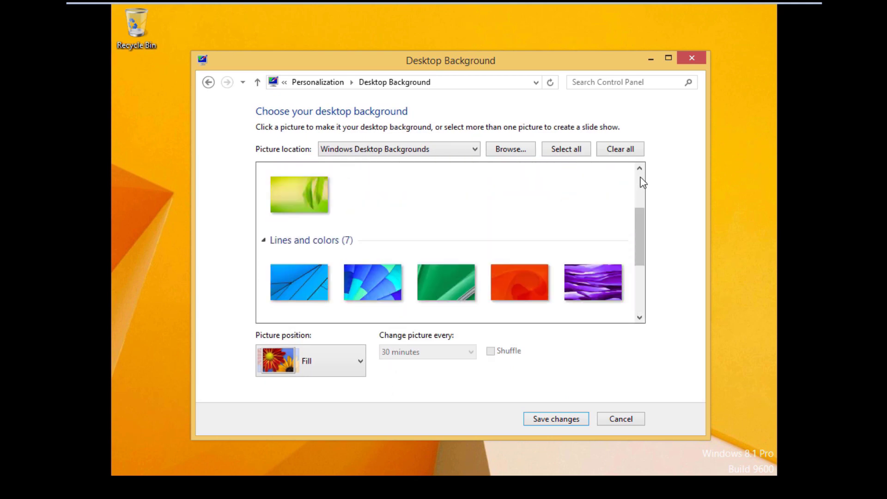
click(510, 281)
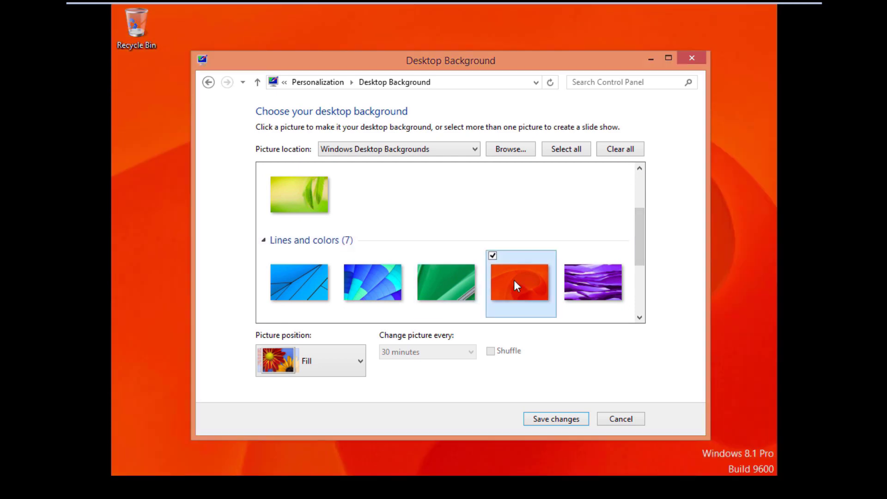
mouse_move(593, 282)
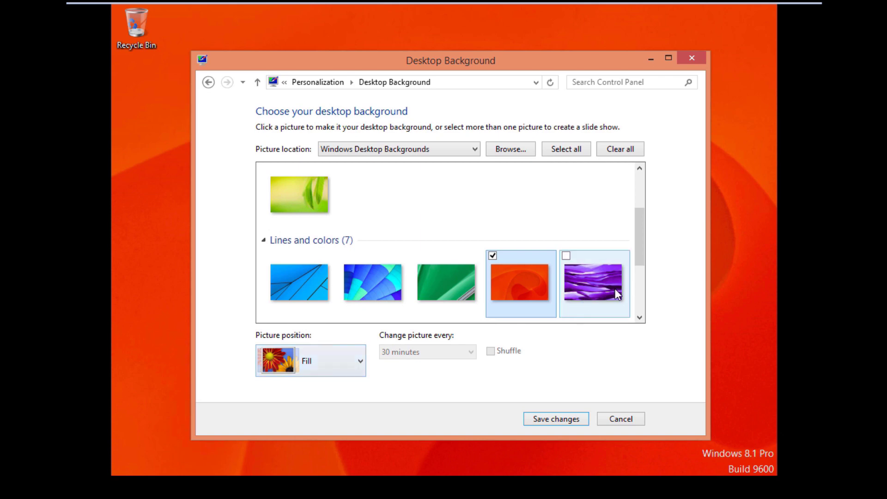
click(640, 310)
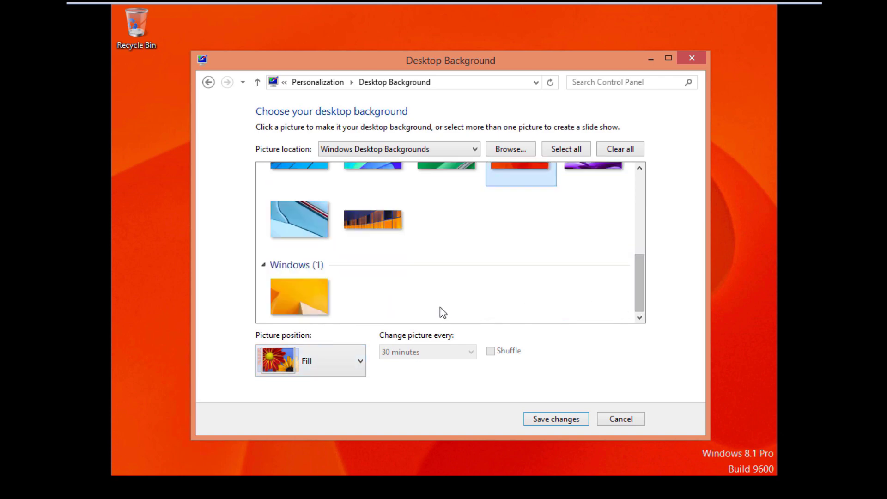
click(575, 422)
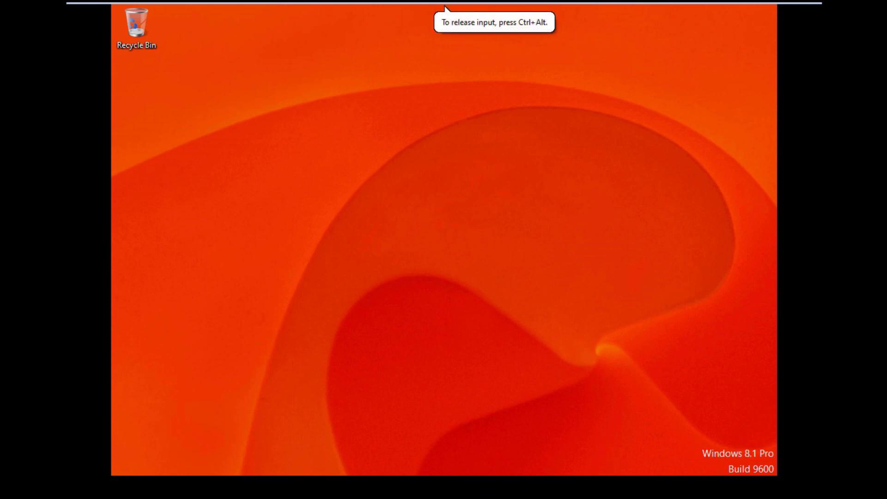
Open the Start screen, browse the Apps by name list, and return to Start.
key(super)
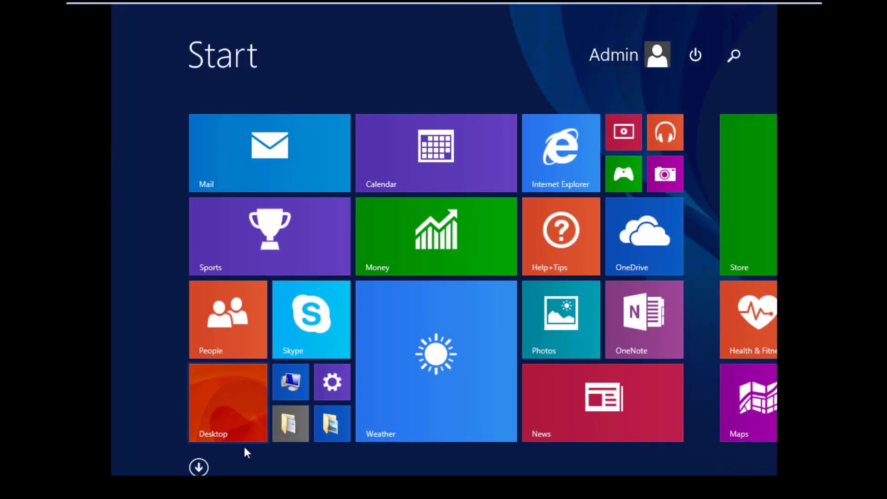
click(198, 469)
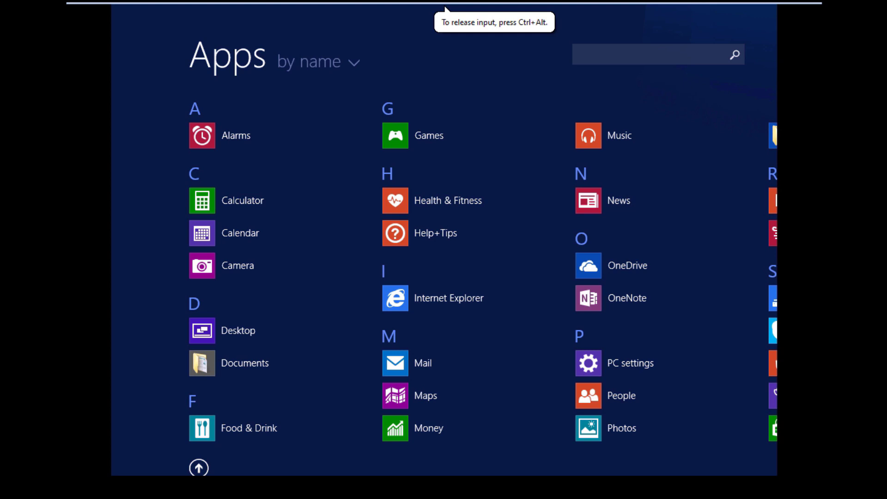
scroll(446, 8, down, 2)
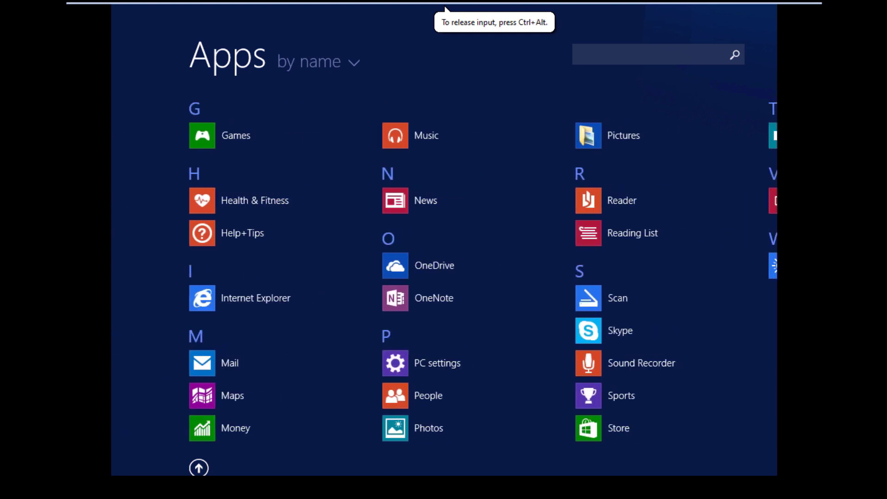
scroll(446, 8, down, 2)
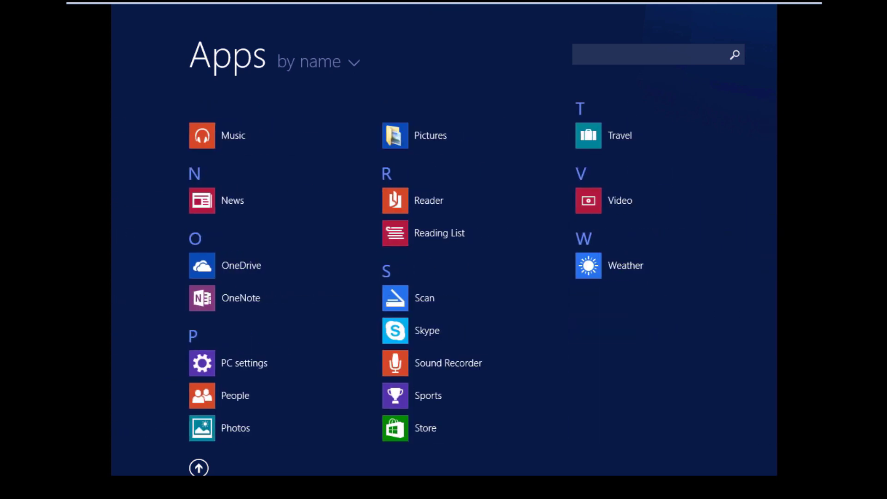
scroll(483, 272, down, 2)
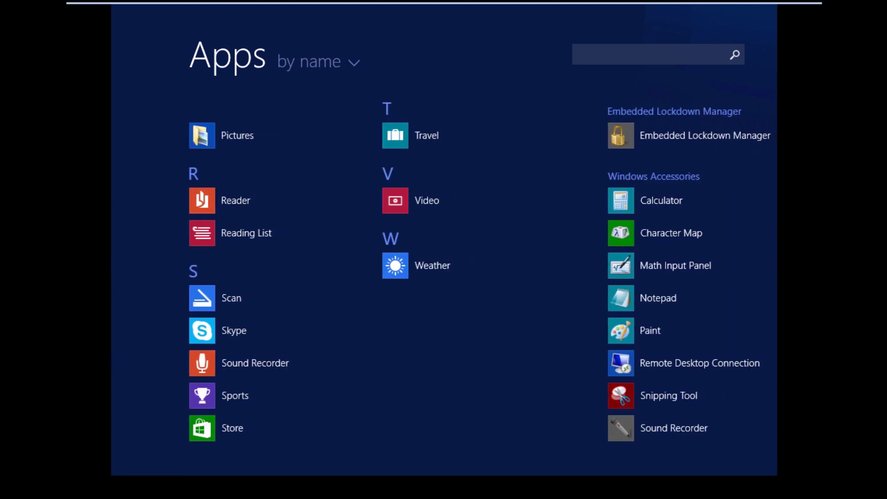
scroll(470, 272, down, 2)
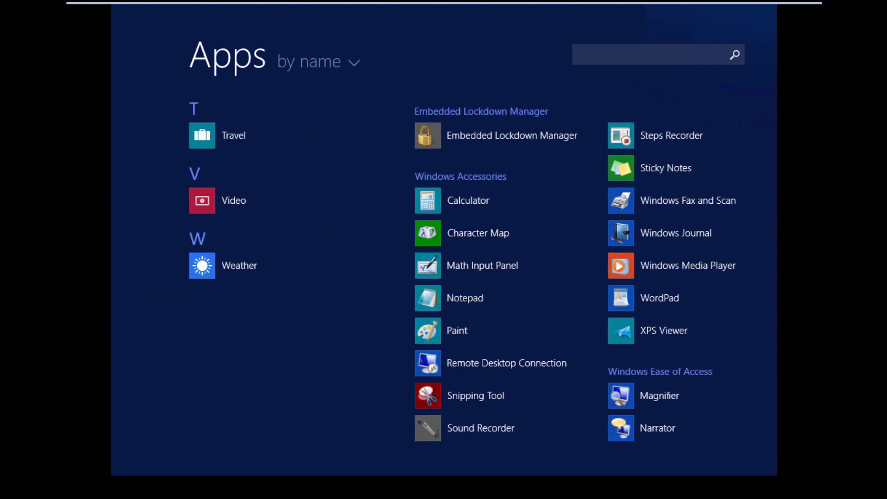
scroll(461, 272, down, 2)
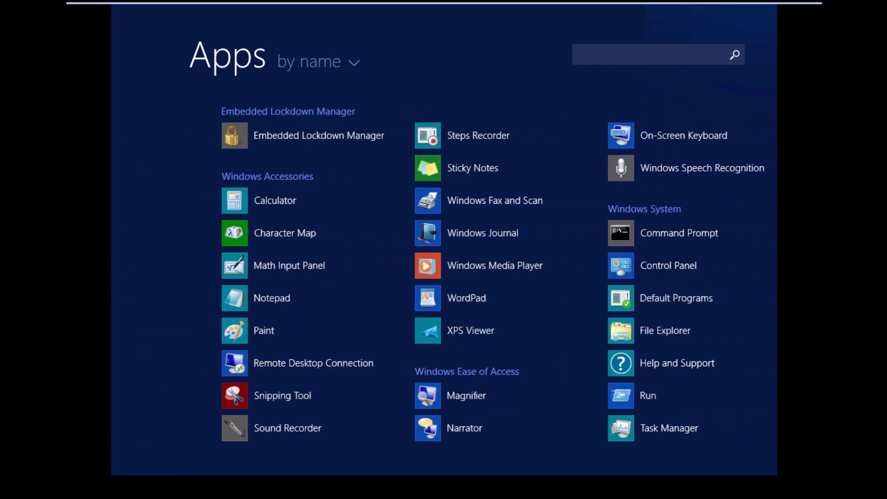
scroll(444, 278, down, 2)
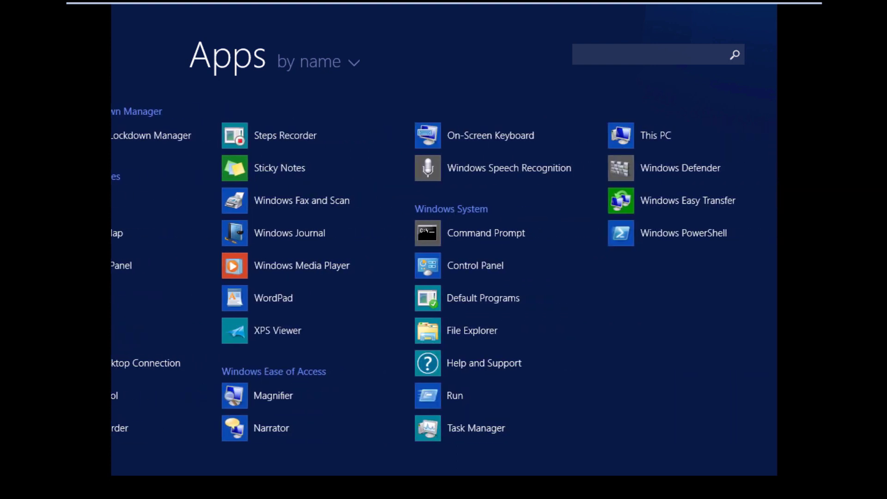
scroll(444, 277, down, 1)
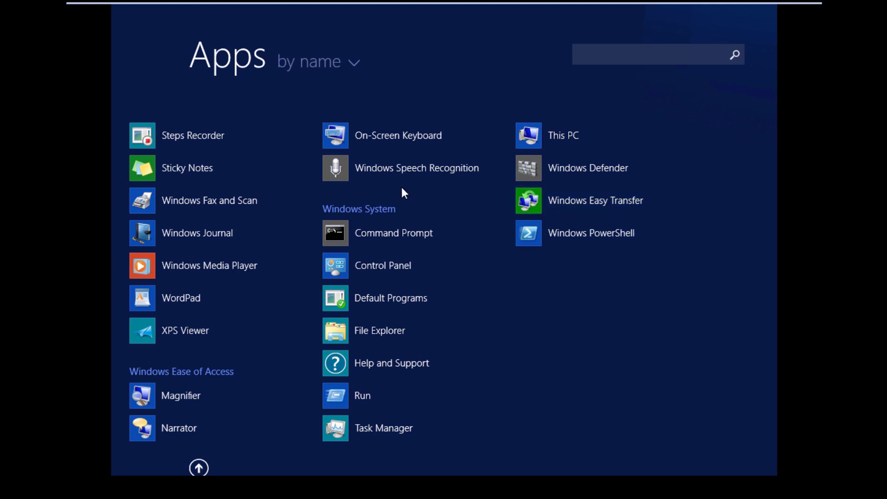
click(199, 469)
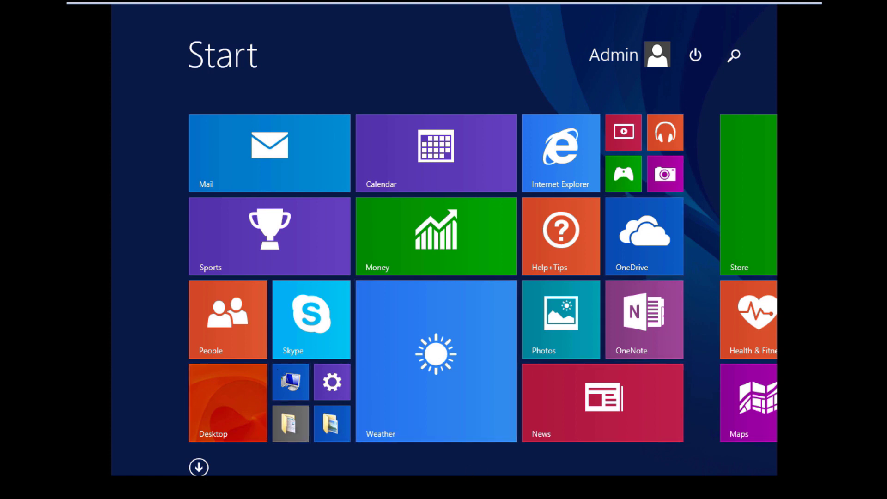
scroll(444, 277, down, 1)
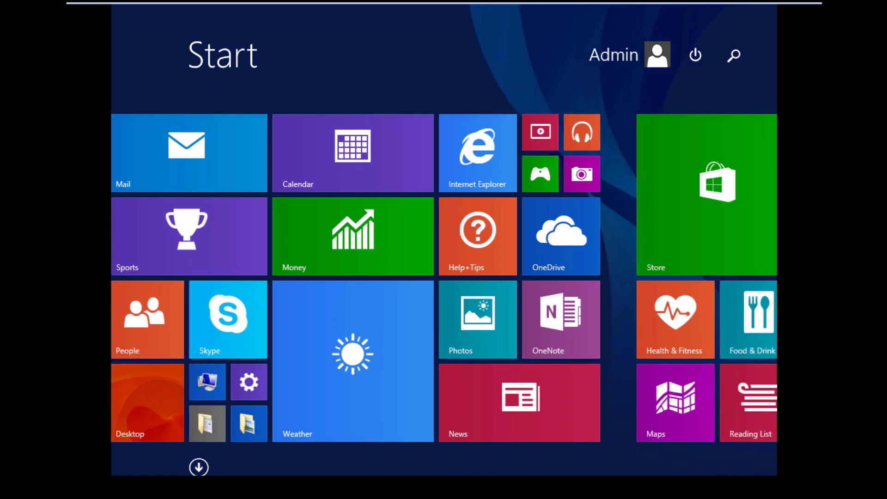
scroll(444, 277, down, 1)
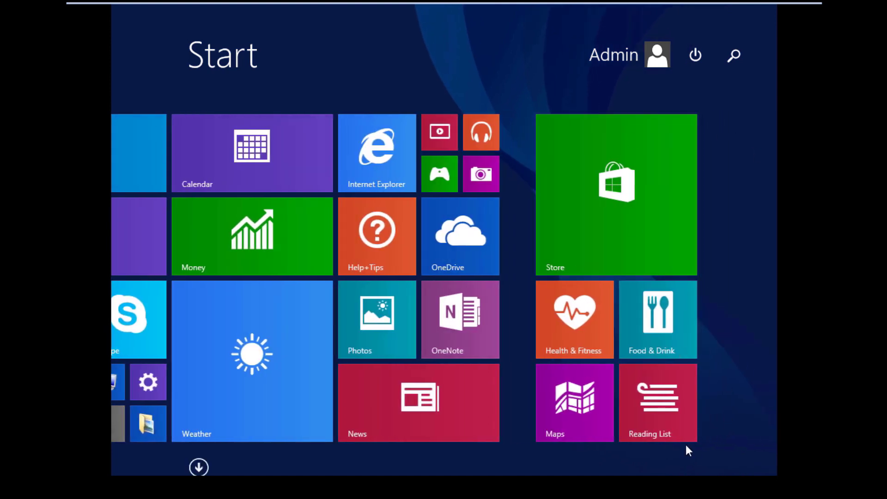
click(695, 55)
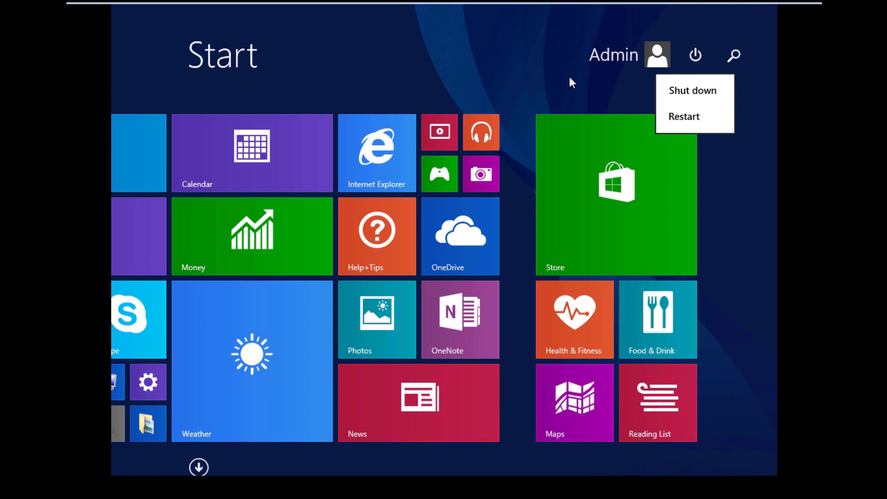
click(686, 65)
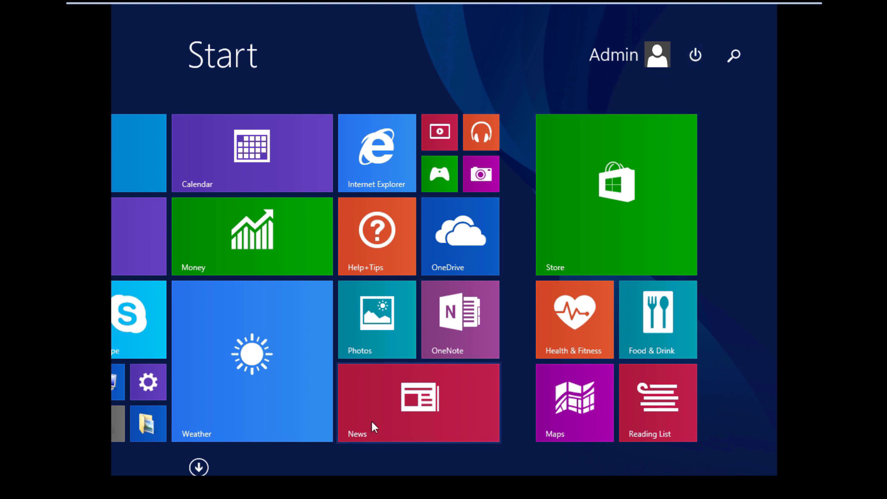
scroll(212, 367, up, 3)
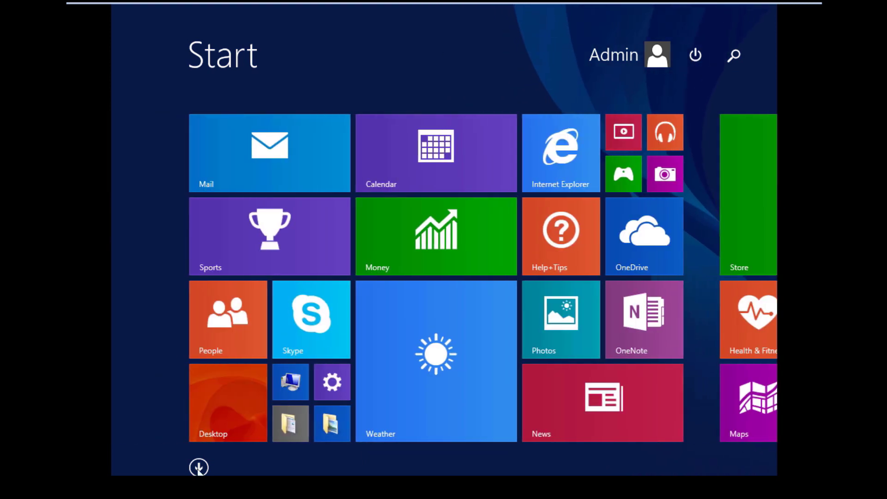
click(216, 412)
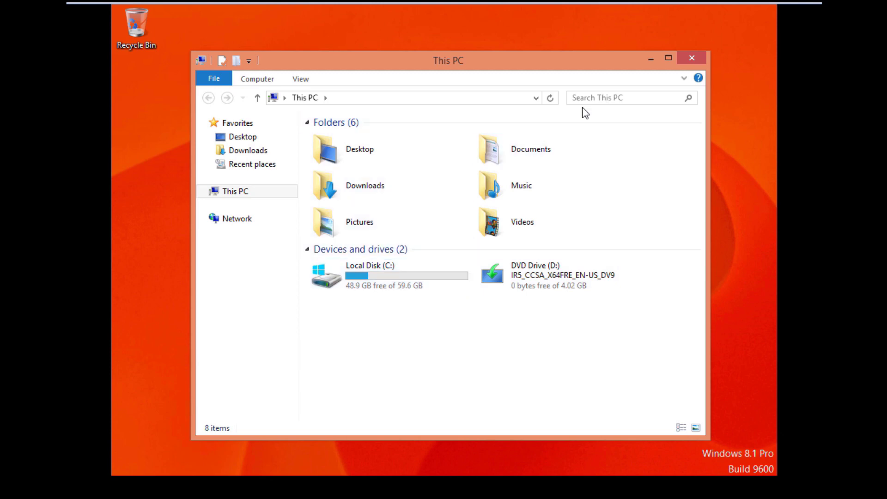
click(233, 142)
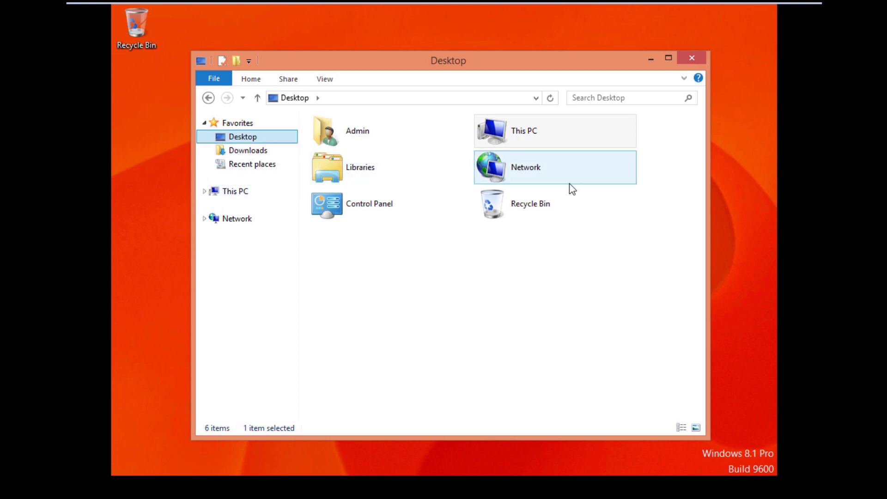
click(697, 57)
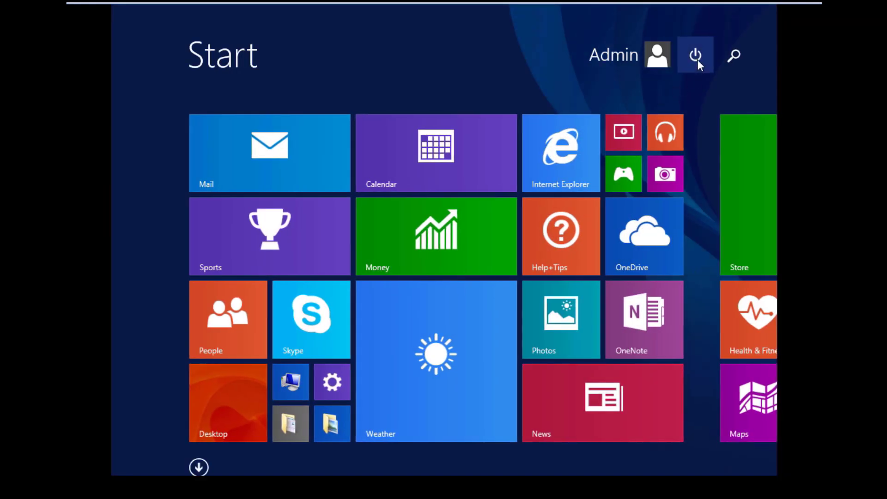
Shut down the Windows 8.1 VM from the Start screen's power menu.
click(697, 59)
click(693, 91)
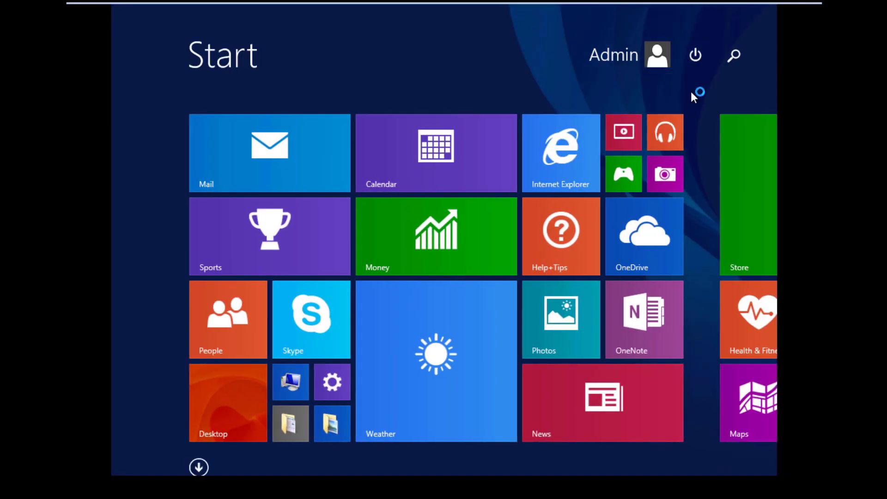